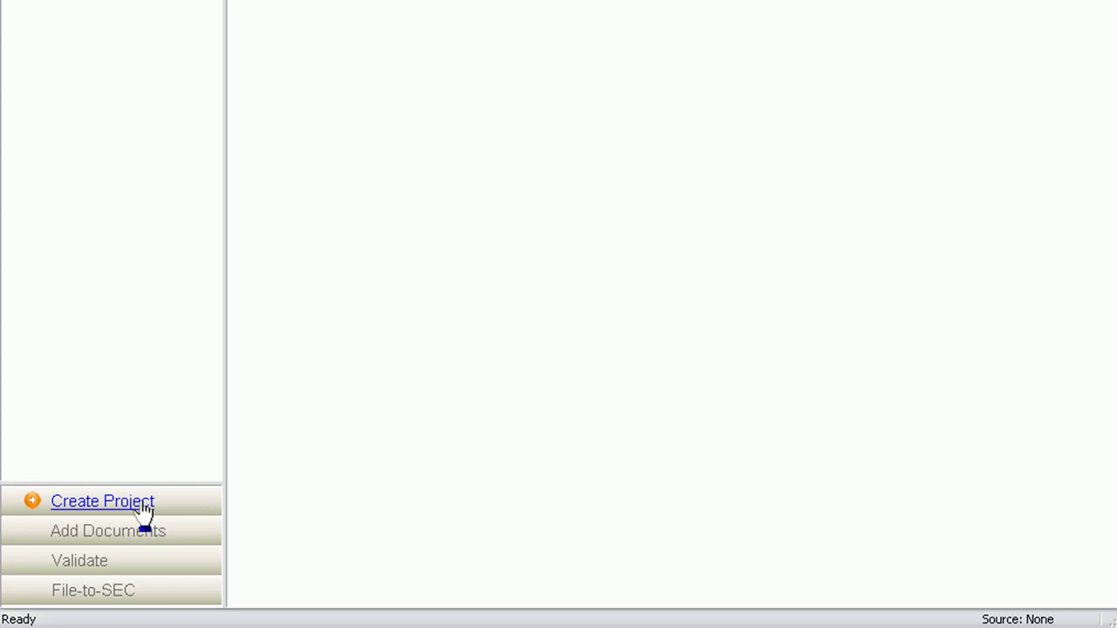
- Create project 'myfirst10q' and select sample 10-Q.docx as its Word document
{"action": "left_click", "coordinate": [144, 506]}
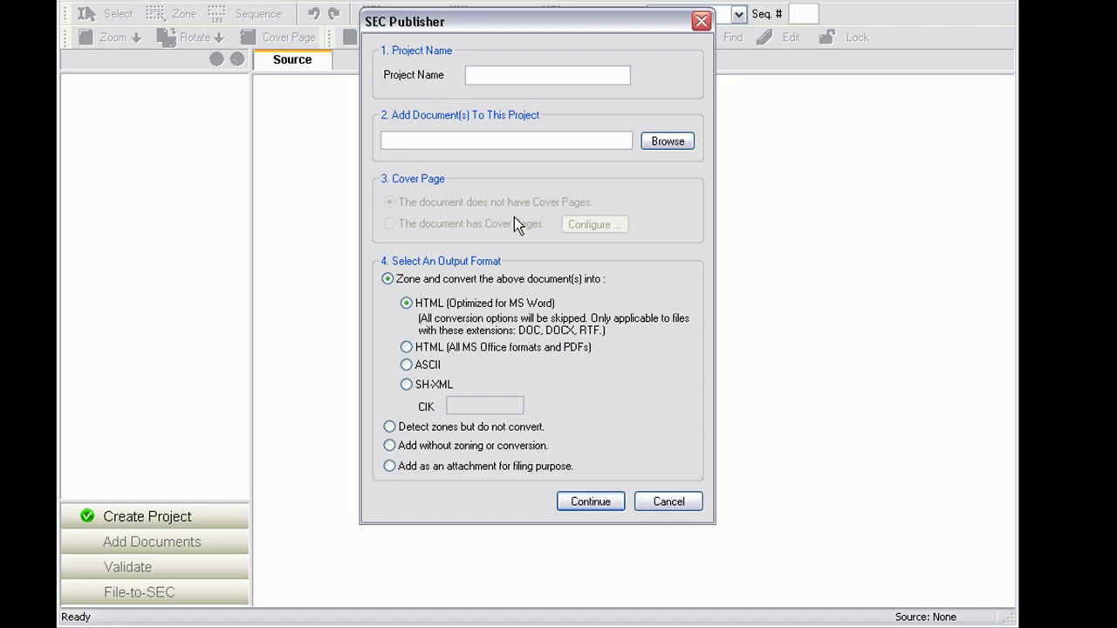
{"action": "type", "text": "myfirst10q"}
{"action": "left_click", "coordinate": [678, 148]}
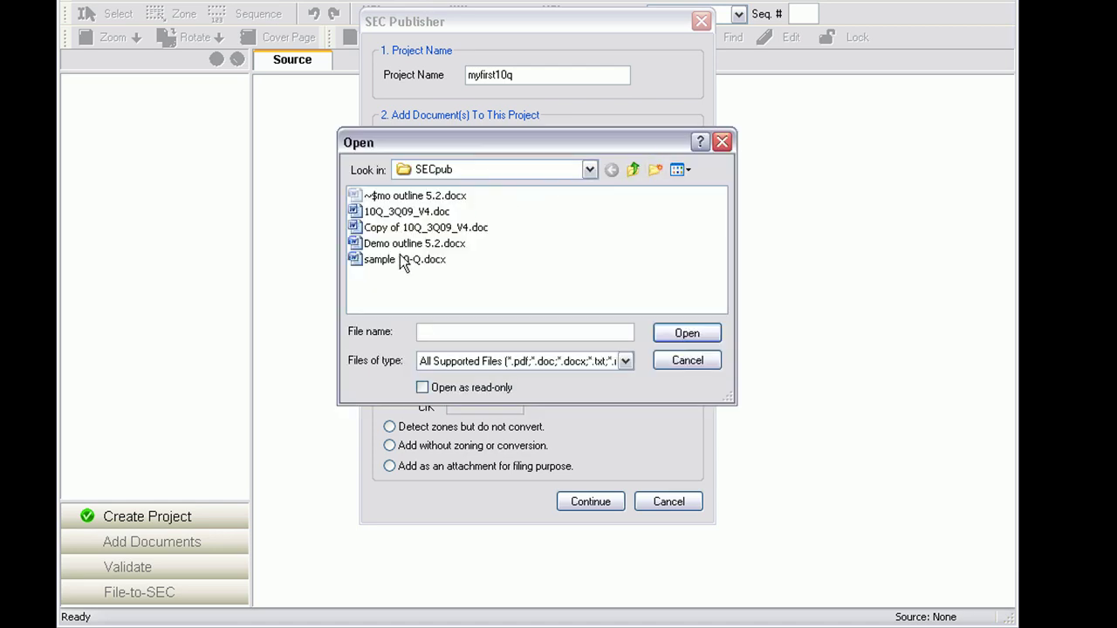
{"action": "left_click", "coordinate": [395, 261]}
{"action": "left_click", "coordinate": [698, 339]}
- Confirm the project settings and accept the SEC-compliant file name sample10-q for import
{"action": "left_click", "coordinate": [616, 511]}
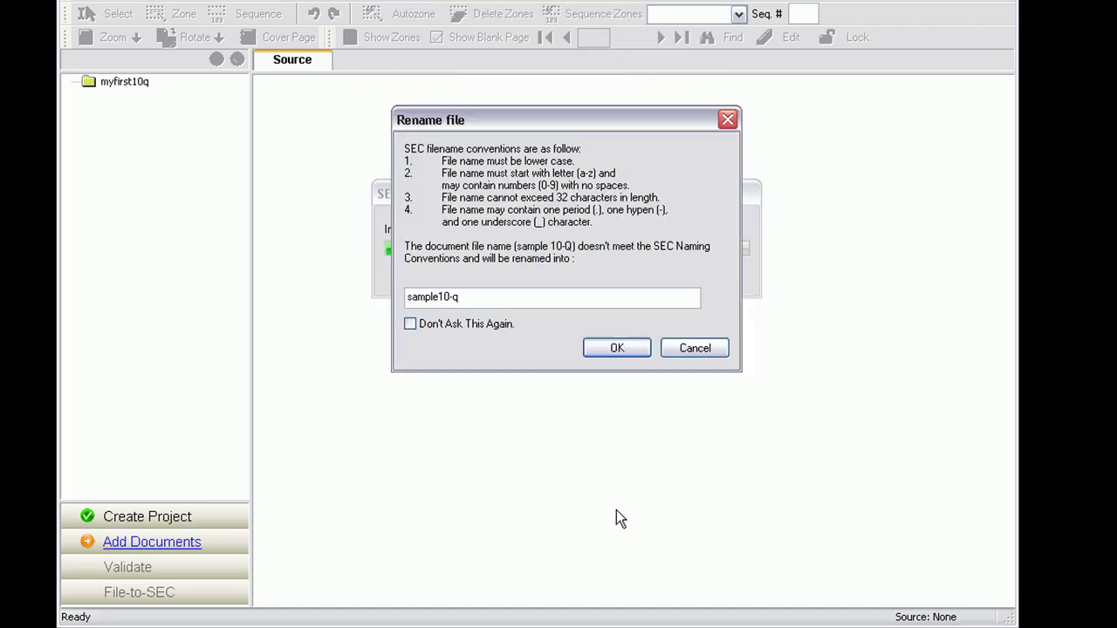
{"action": "left_click", "coordinate": [615, 348]}
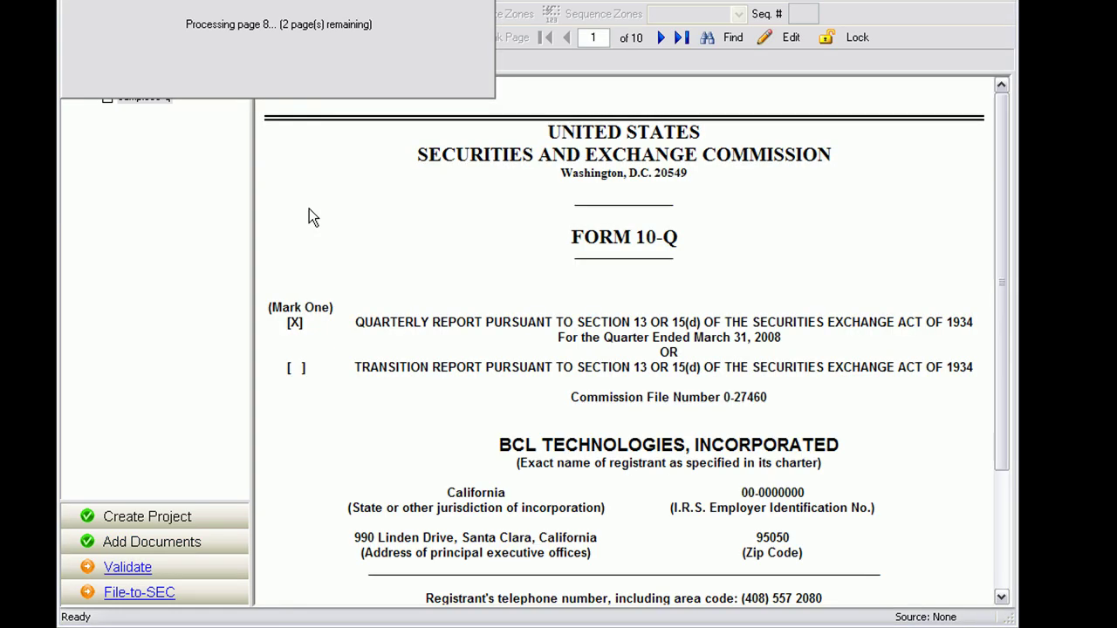
- Page forward to page 9 of 10, the Consolidated Balance Sheets
{"action": "left_click", "coordinate": [665, 43]}
{"action": "left_click", "coordinate": [665, 44]}
{"action": "left_click", "coordinate": [665, 43]}
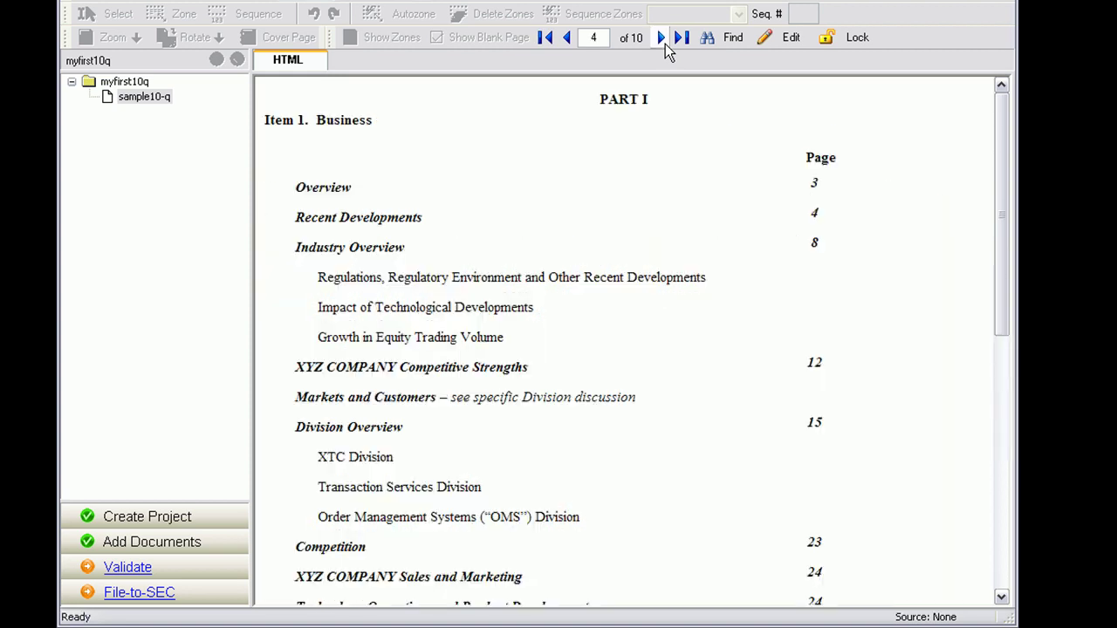
{"action": "left_click", "coordinate": [665, 44]}
{"action": "left_click", "coordinate": [665, 43]}
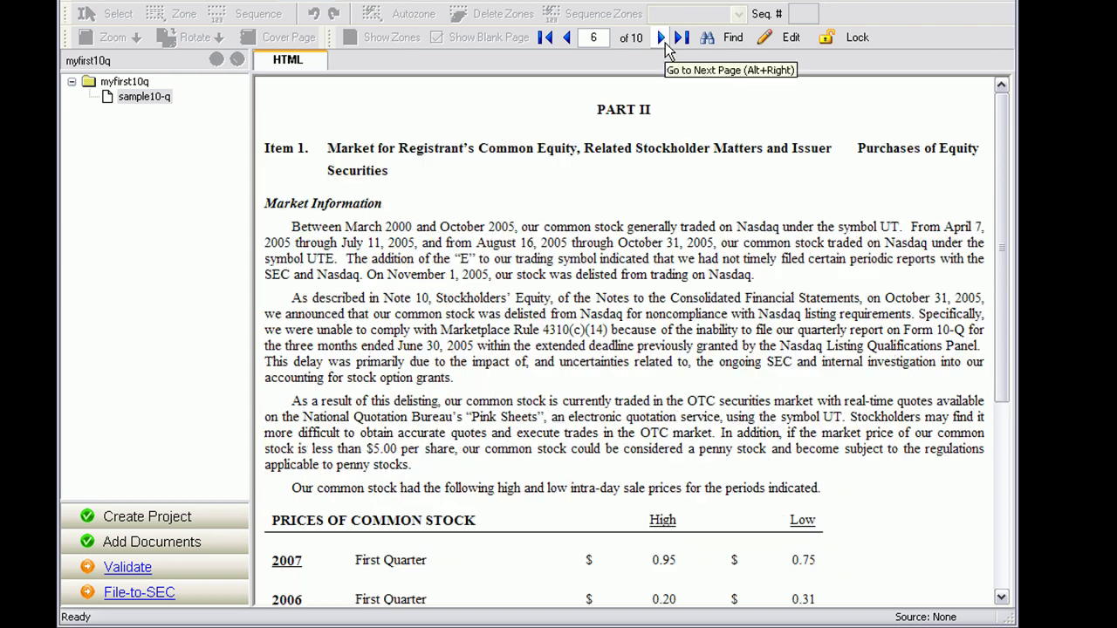
{"action": "left_click", "coordinate": [665, 42]}
{"action": "left_click", "coordinate": [665, 43]}
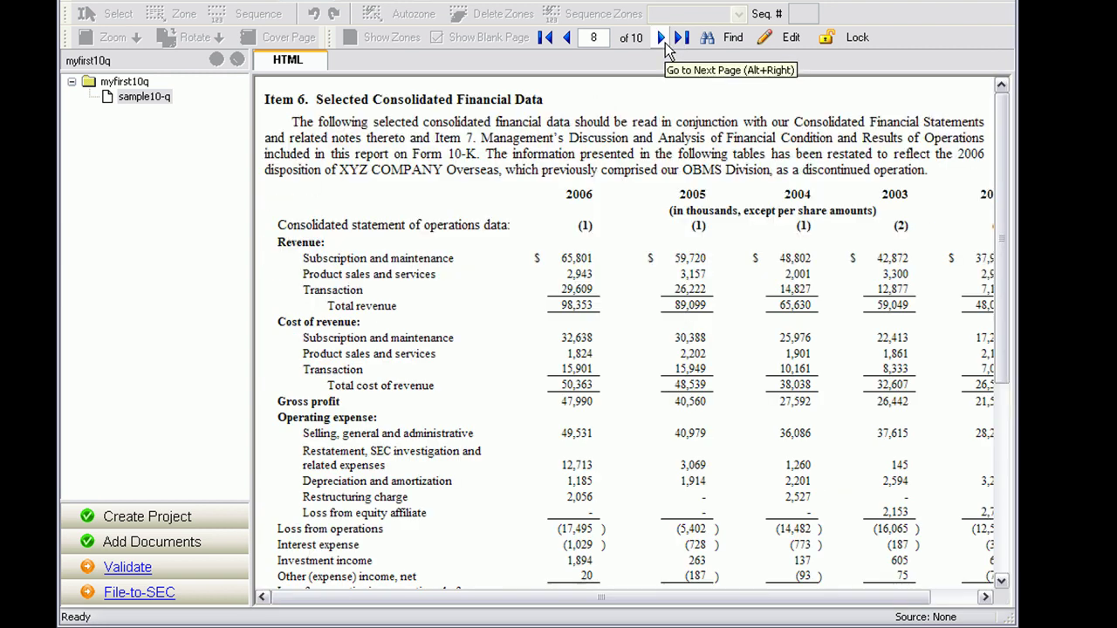
{"action": "left_click", "coordinate": [665, 43]}
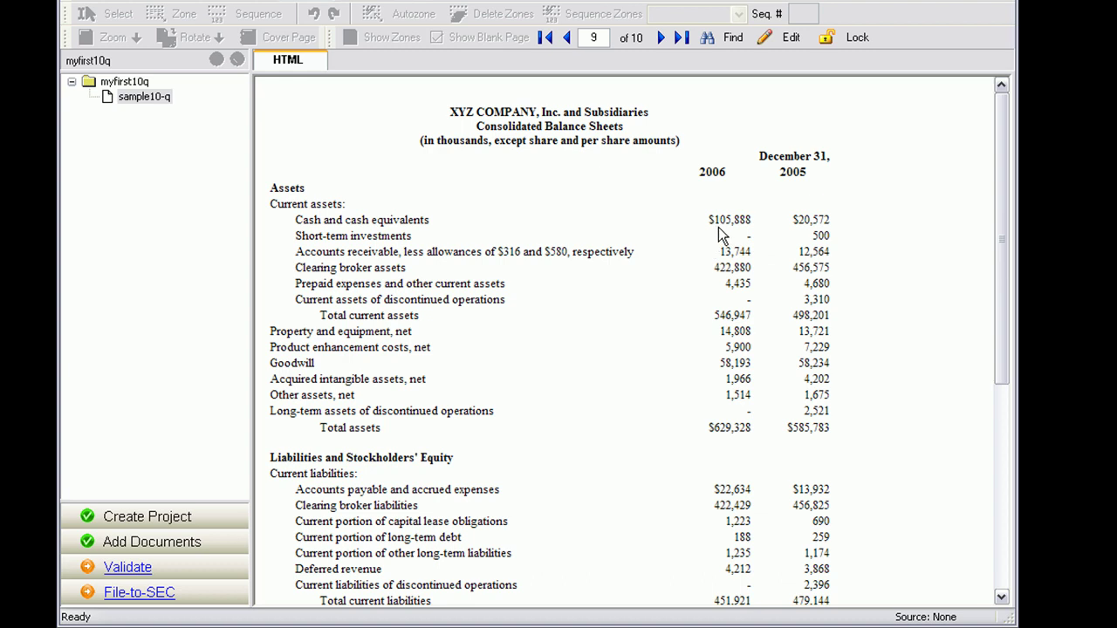
- Convert the page 9 balance sheet table into a financial table and apply the edits
{"action": "left_click", "coordinate": [783, 44]}
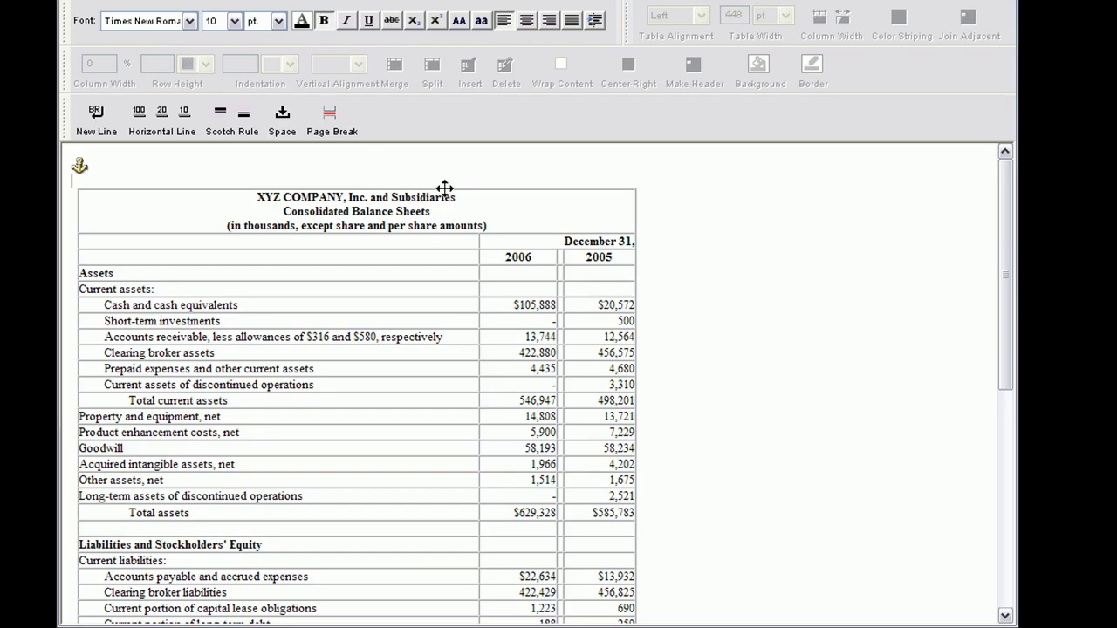
{"action": "right_click", "coordinate": [444, 189]}
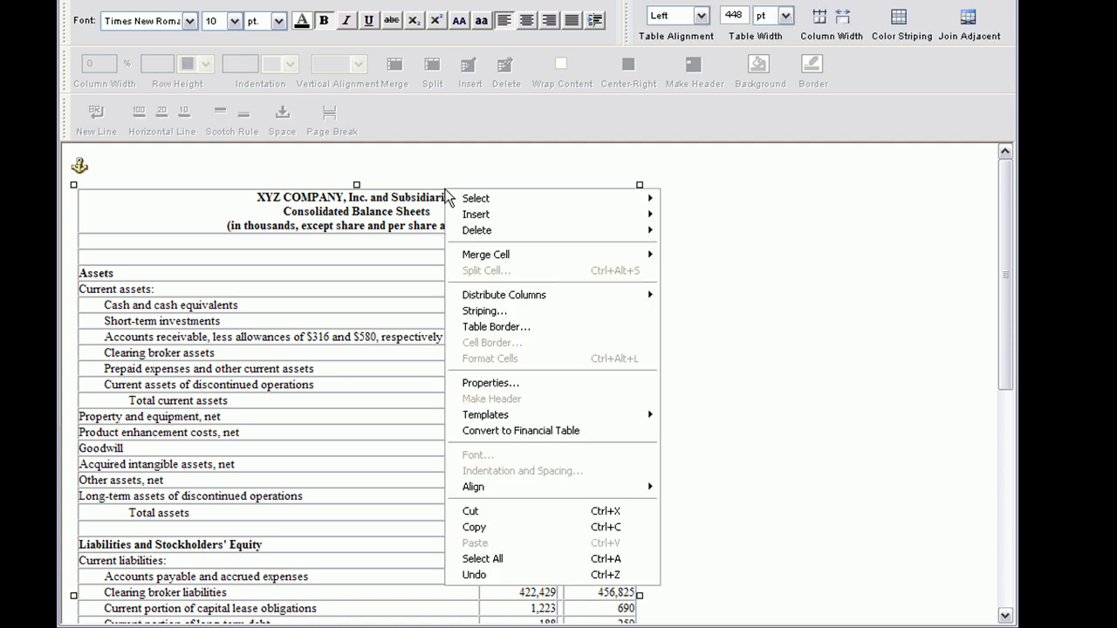
{"action": "left_click", "coordinate": [483, 430]}
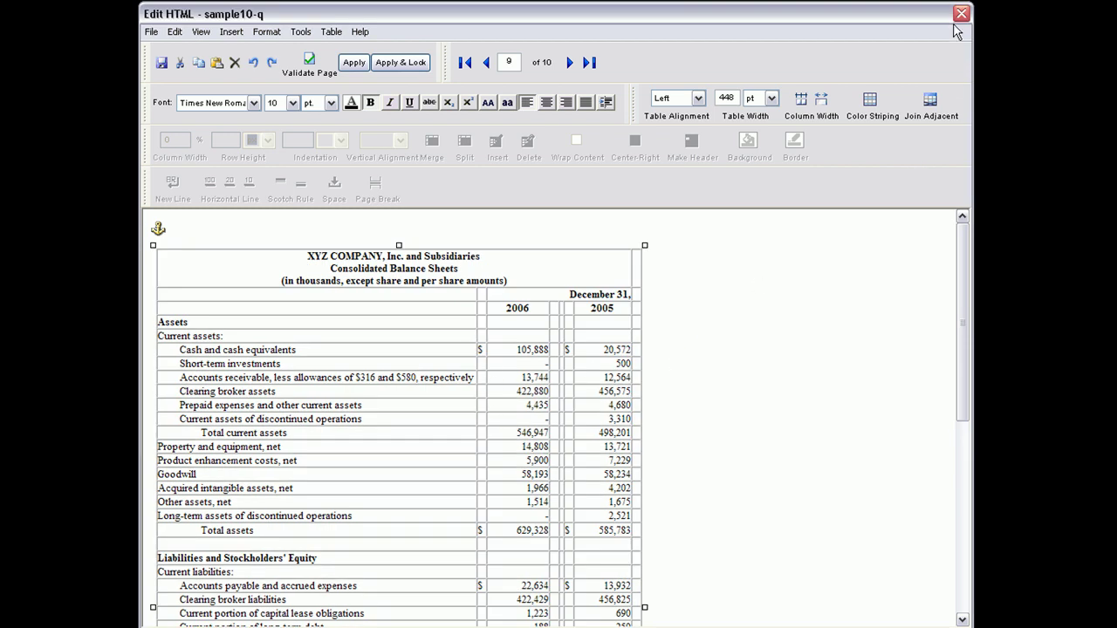
{"action": "left_click", "coordinate": [960, 14]}
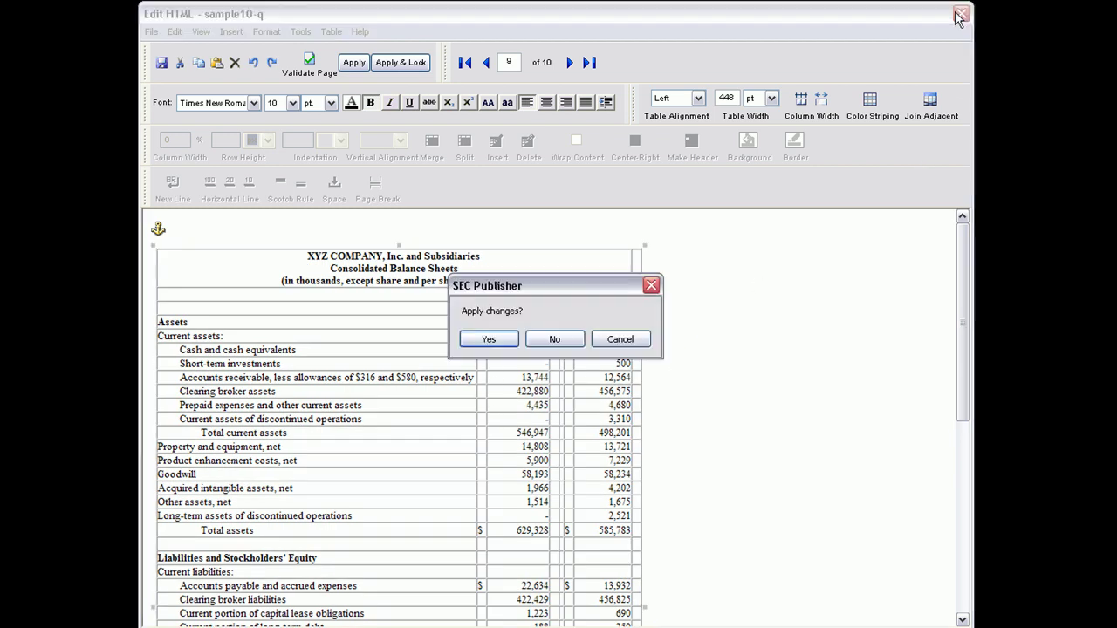
{"action": "left_click", "coordinate": [490, 342]}
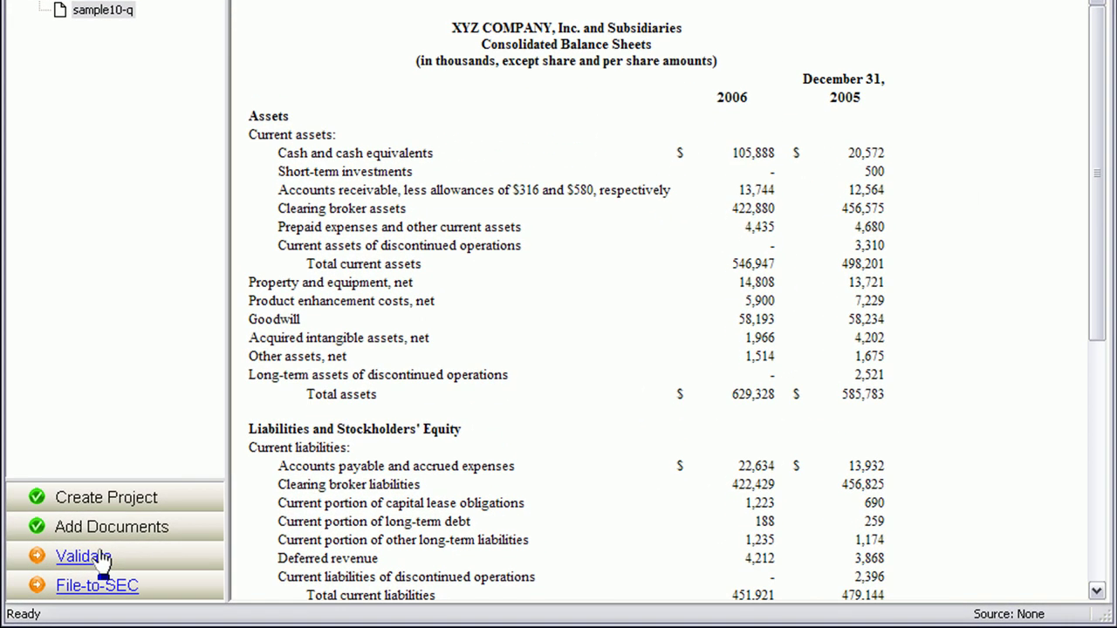
- Validate all 10 pages and acknowledge the no-errors result
{"action": "left_click", "coordinate": [101, 558]}
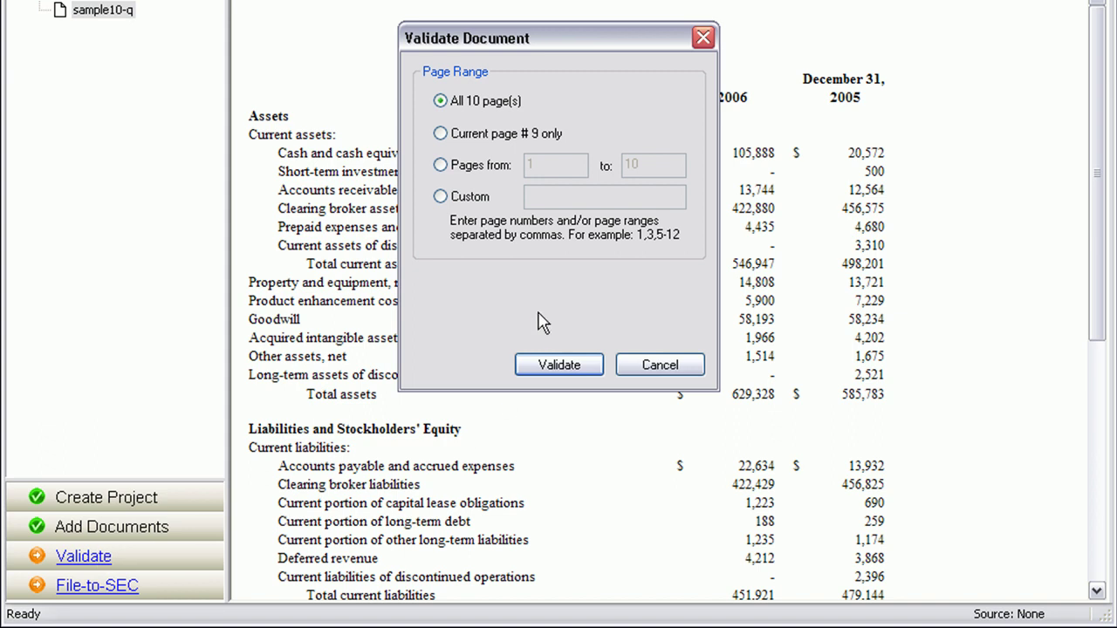
{"action": "left_click", "coordinate": [558, 365]}
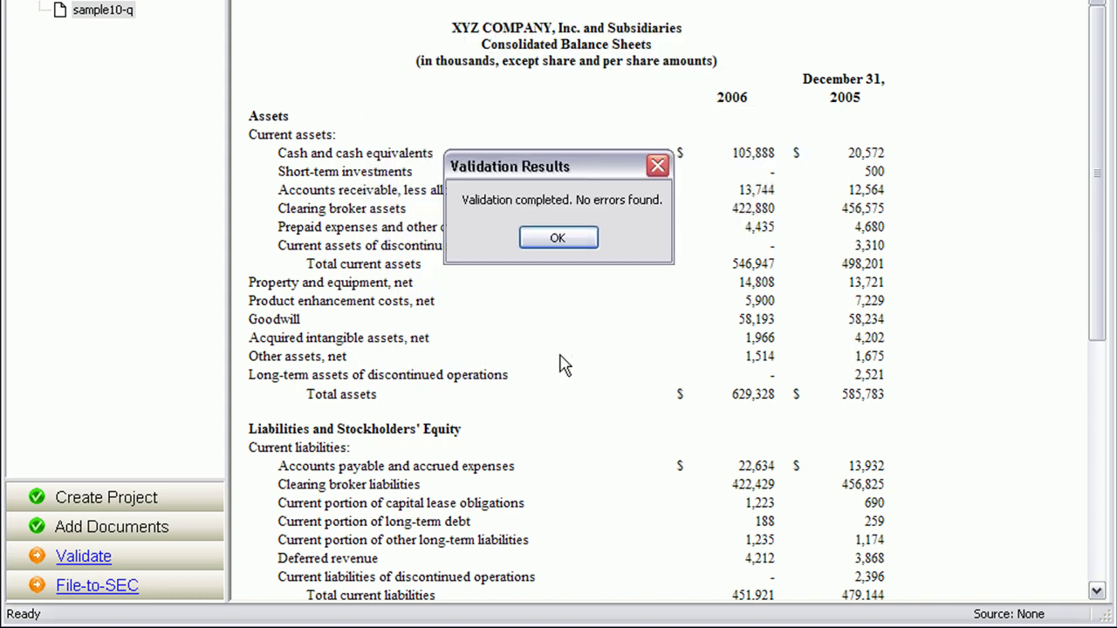
{"action": "left_click", "coordinate": [562, 246]}
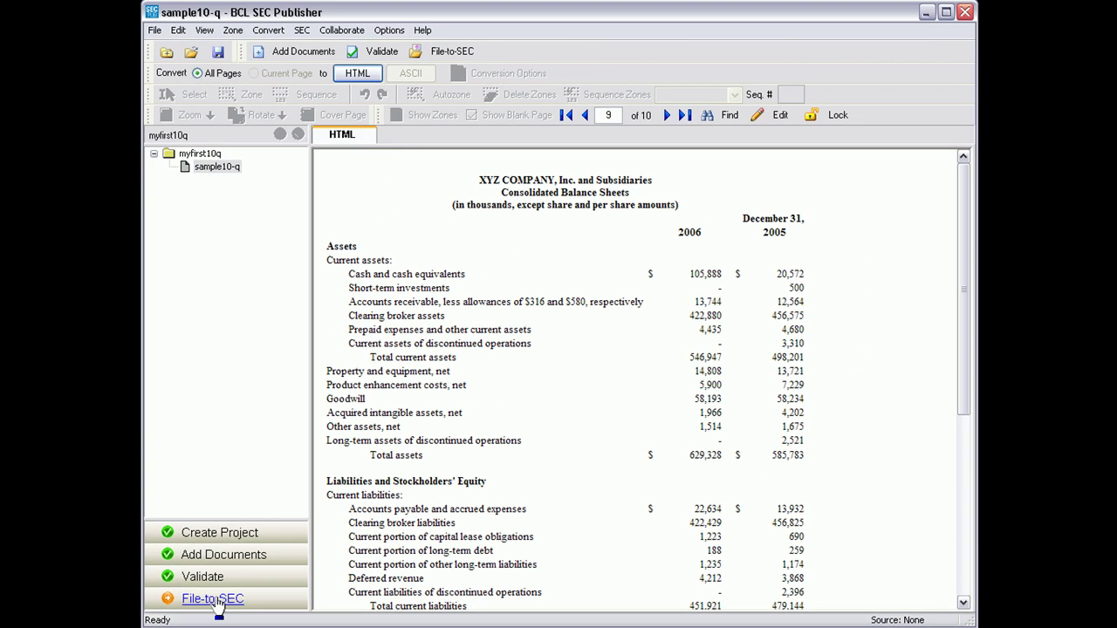
- Begin File-to-SEC with form type 10-Q, keeping sample10-q.htm included
{"action": "left_click", "coordinate": [216, 601]}
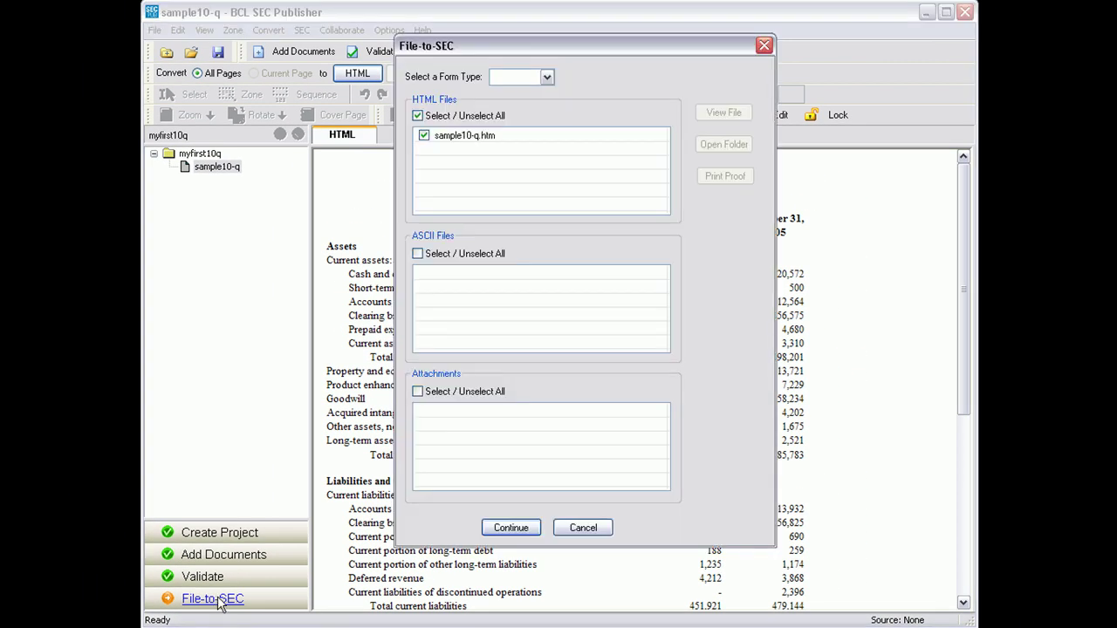
{"action": "left_click", "coordinate": [546, 78]}
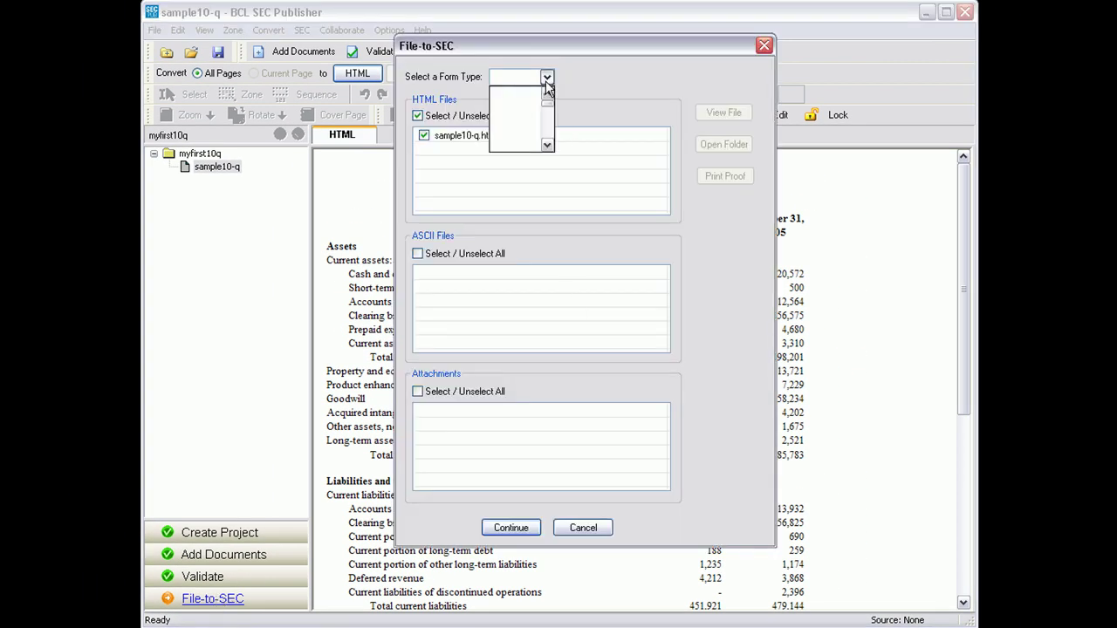
{"action": "left_click", "coordinate": [547, 145]}
{"action": "left_click", "coordinate": [547, 145]}
{"action": "left_click", "coordinate": [547, 145]}
{"action": "left_click", "coordinate": [548, 145]}
{"action": "left_click", "coordinate": [513, 145]}
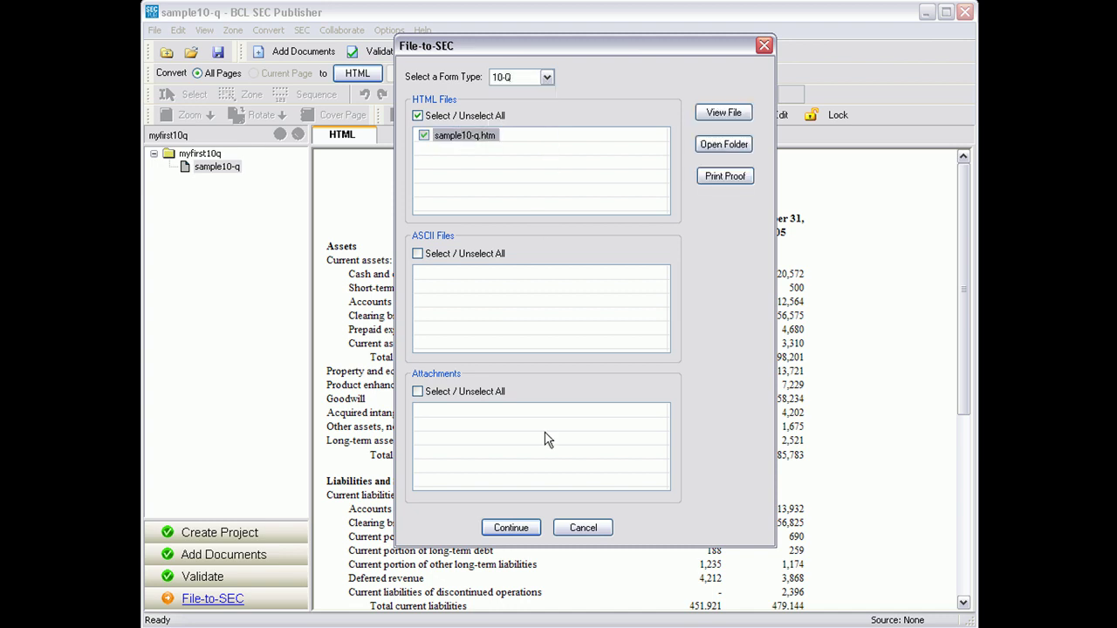
{"action": "left_click", "coordinate": [513, 531]}
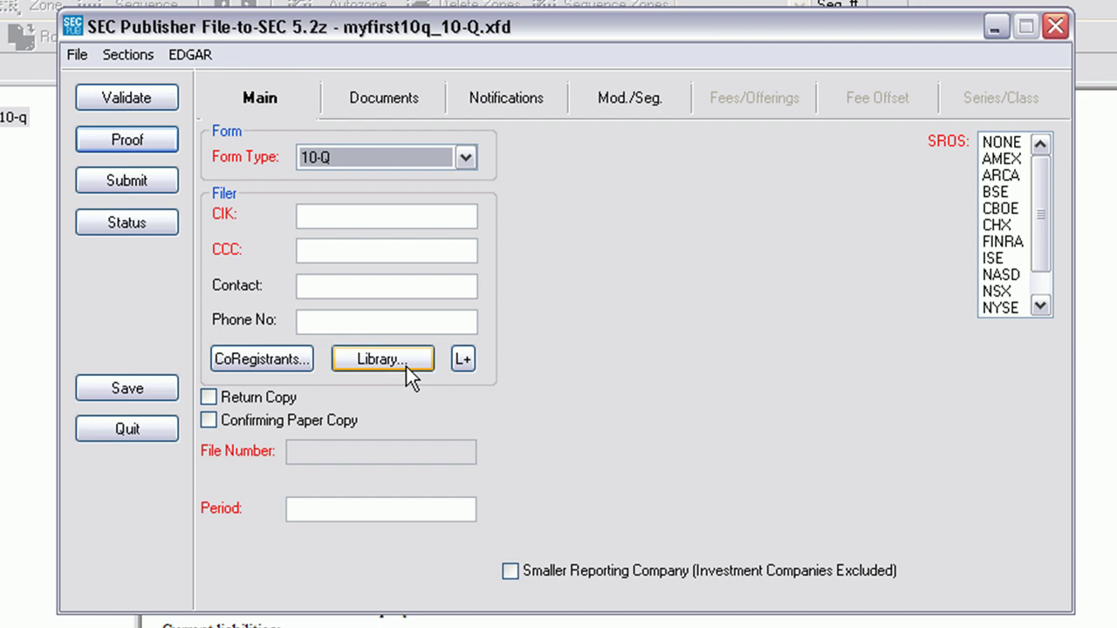
- Load Acme Company filer details from the password-protected library and set period 11/20/2009
{"action": "left_click", "coordinate": [406, 367]}
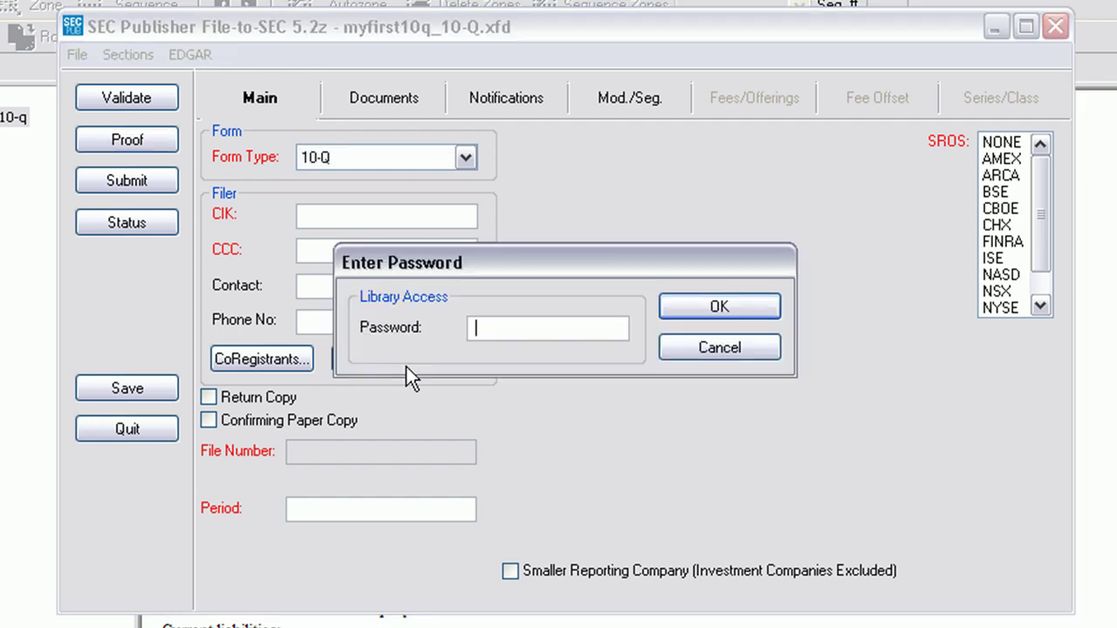
{"action": "type", "text": "***"}
{"action": "left_click", "coordinate": [704, 317]}
{"action": "left_click", "coordinate": [623, 177]}
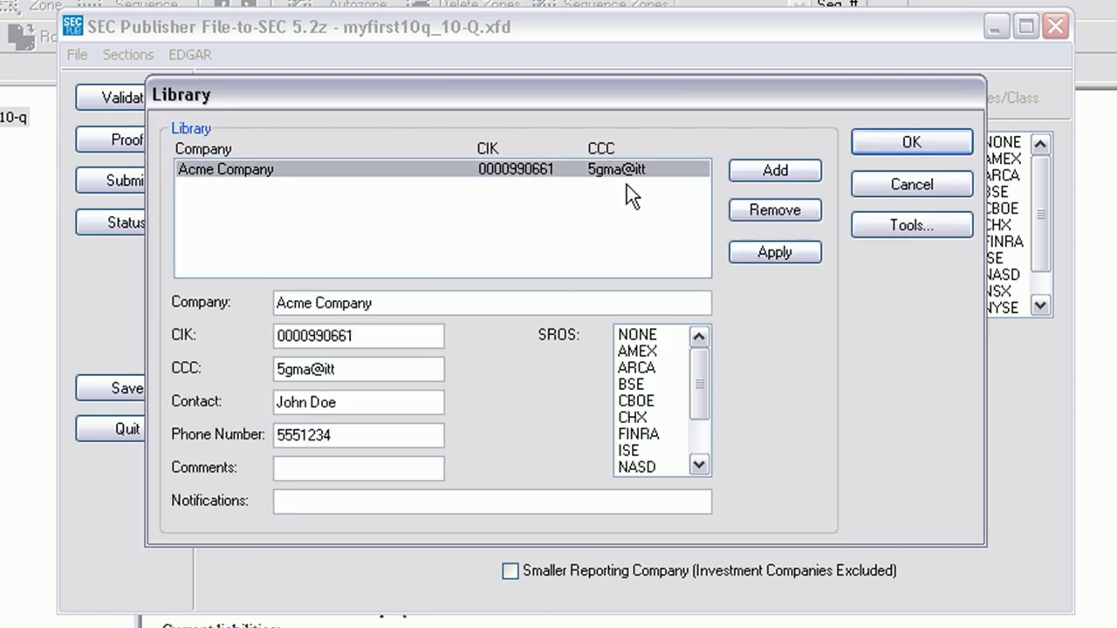
{"action": "left_click", "coordinate": [876, 150]}
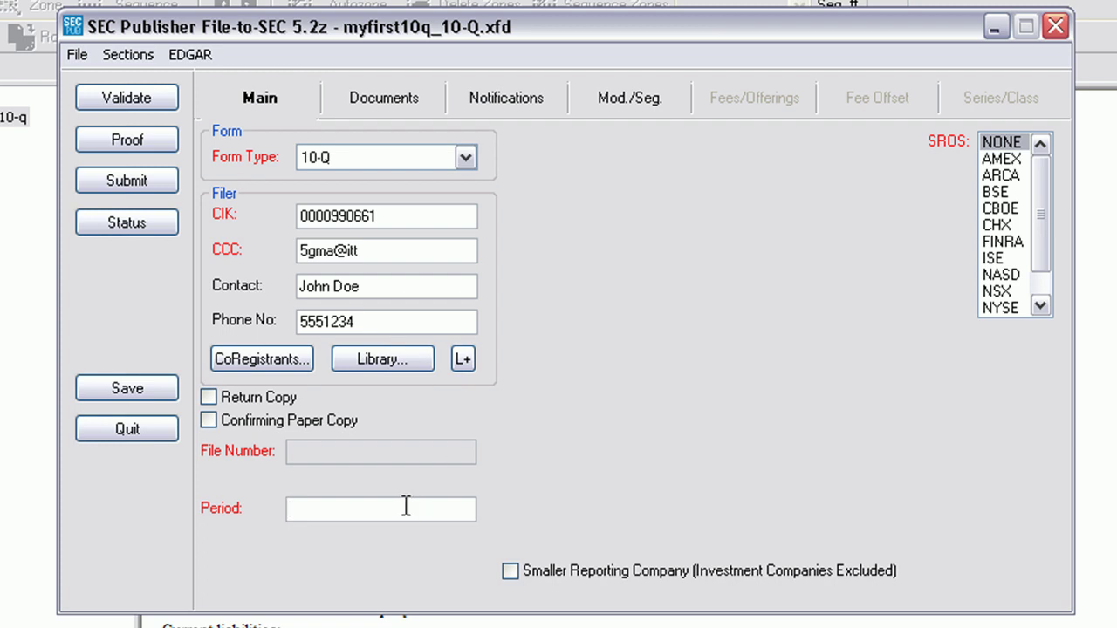
{"action": "type", "text": "11/20/2009"}
{"action": "key", "text": "Tab"}
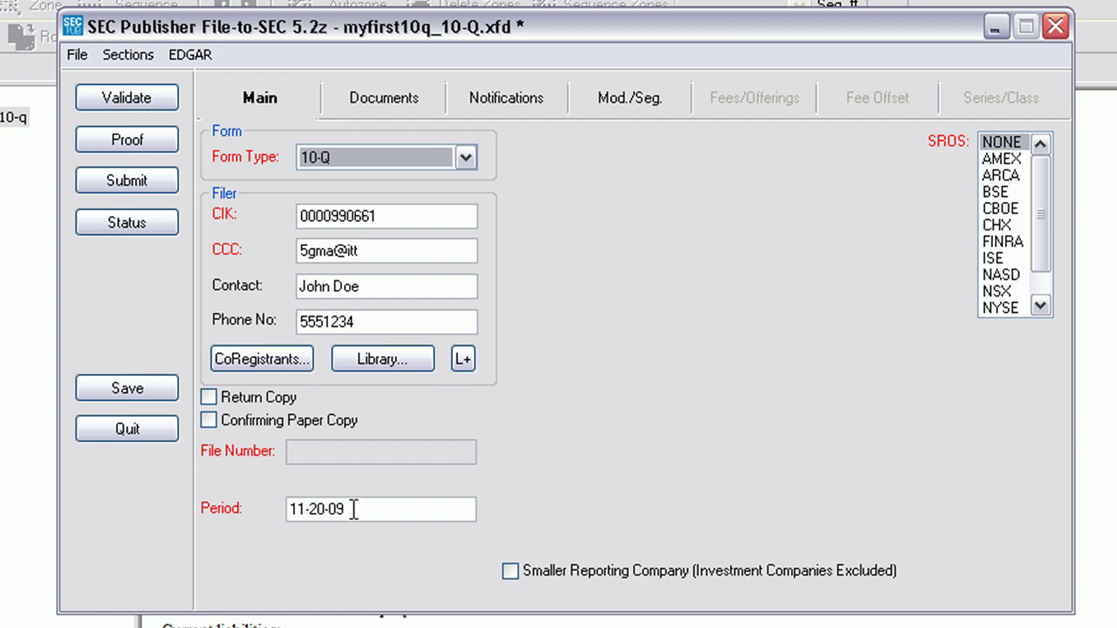
- Set the file type of sample10-q.htm to 10-Q in the documents list
{"action": "left_click", "coordinate": [398, 105]}
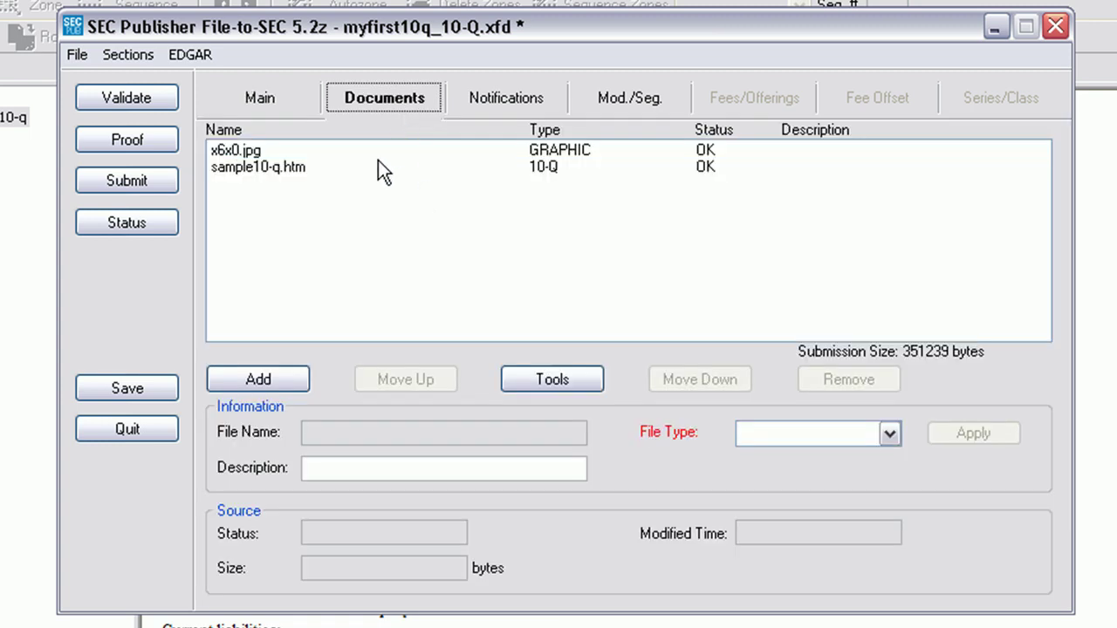
{"action": "left_click", "coordinate": [384, 168]}
{"action": "left_click", "coordinate": [890, 433]}
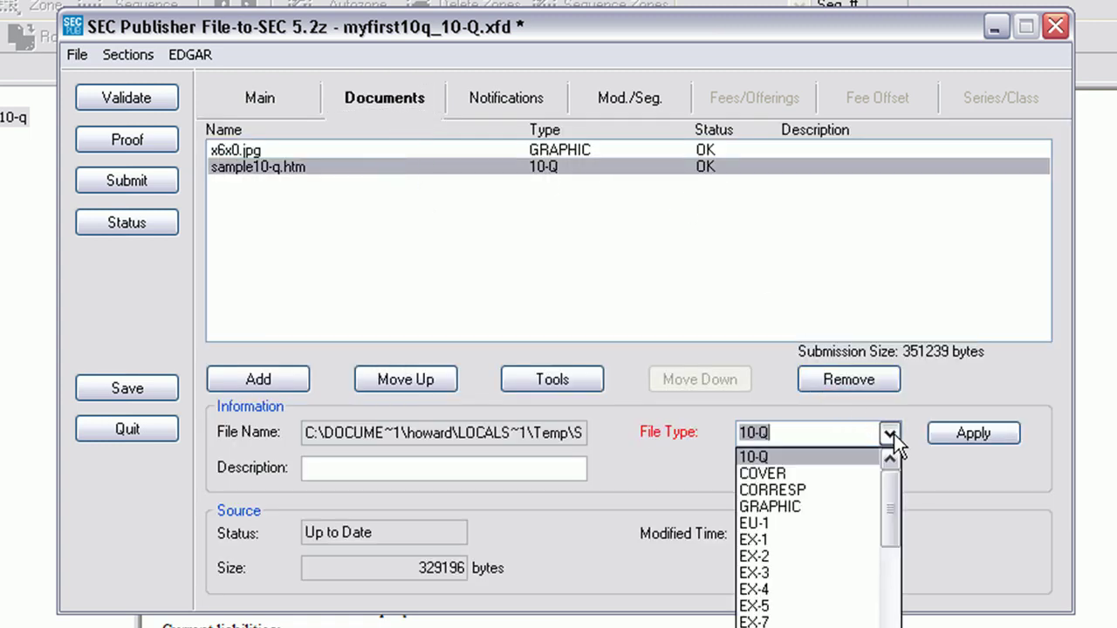
{"action": "left_click", "coordinate": [951, 433]}
{"action": "left_click", "coordinate": [363, 99]}
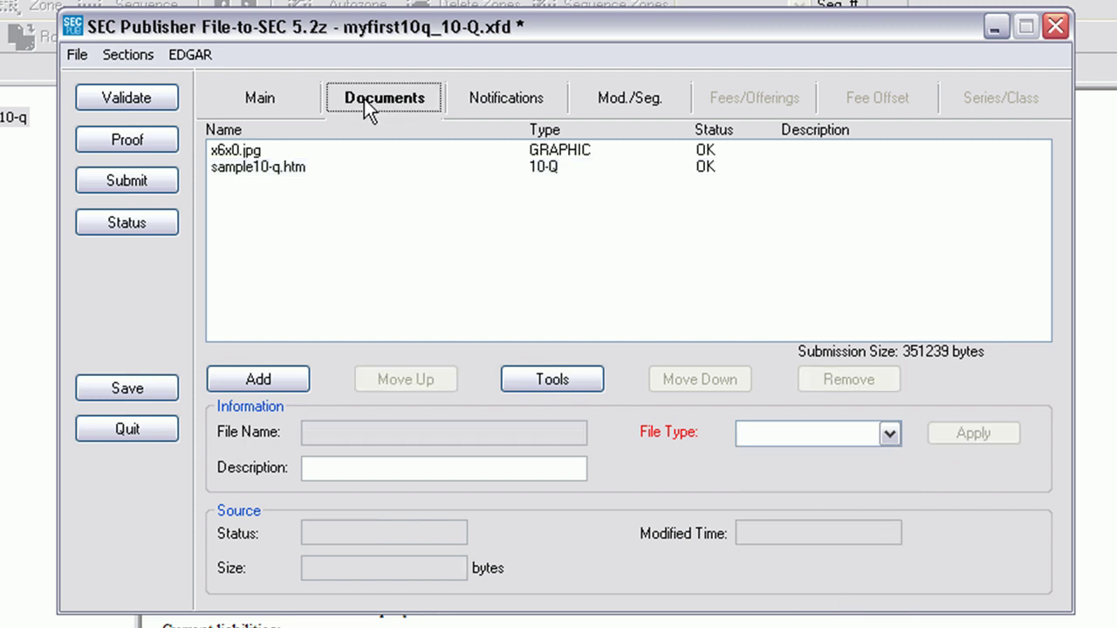
- Submit the 10-Q as an EDGAR test filing, then view the newest submission's status
{"action": "left_click", "coordinate": [157, 171]}
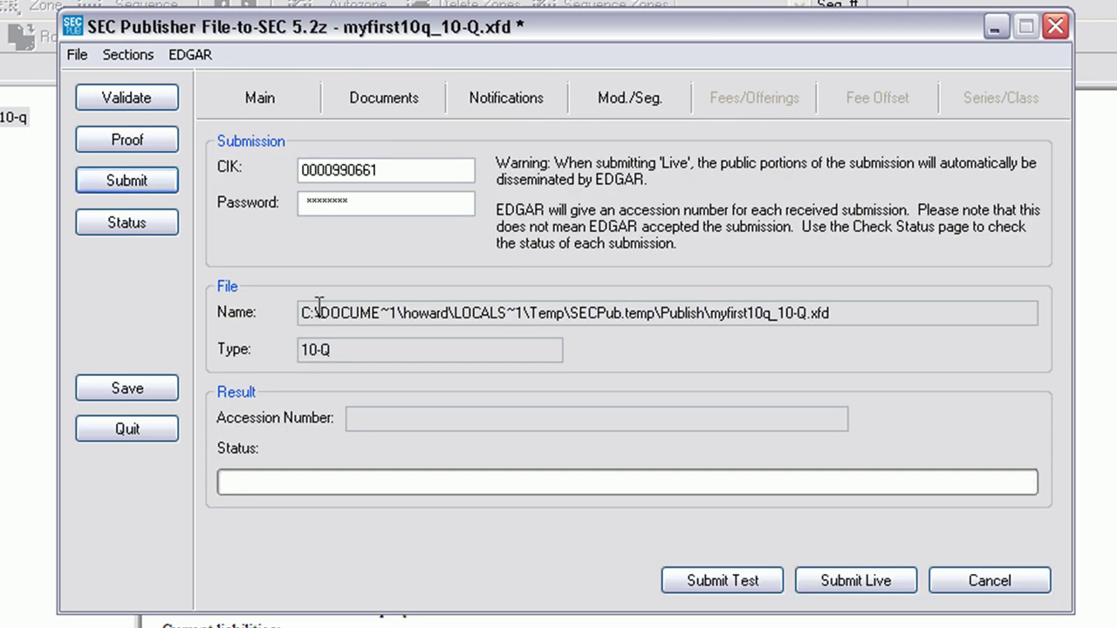
{"action": "left_click", "coordinate": [680, 584]}
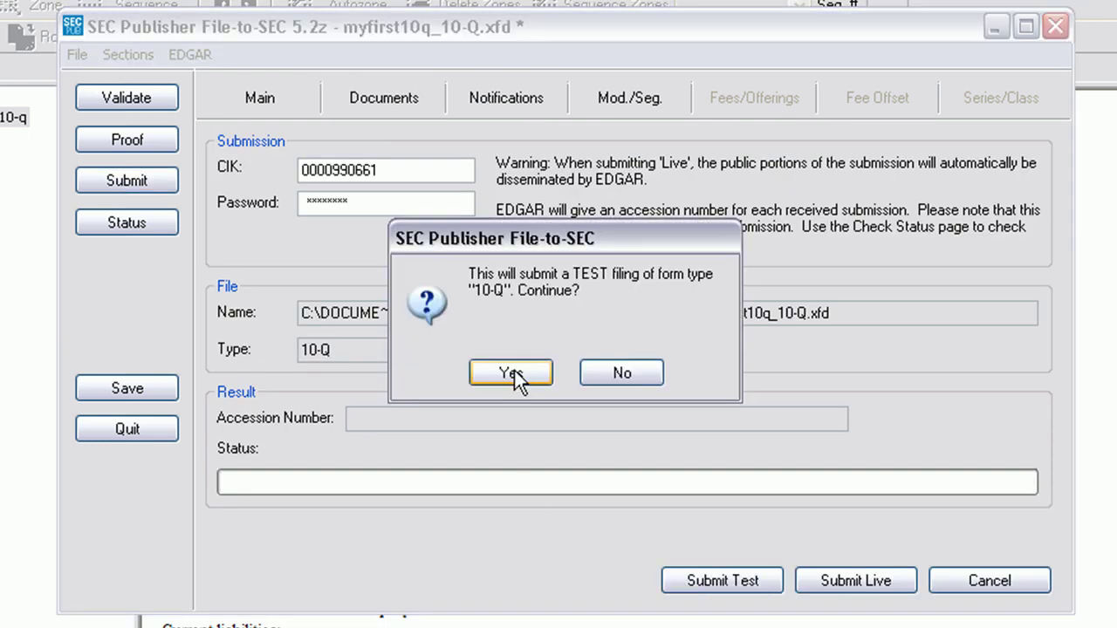
{"action": "left_click", "coordinate": [514, 374]}
{"action": "left_click", "coordinate": [513, 373]}
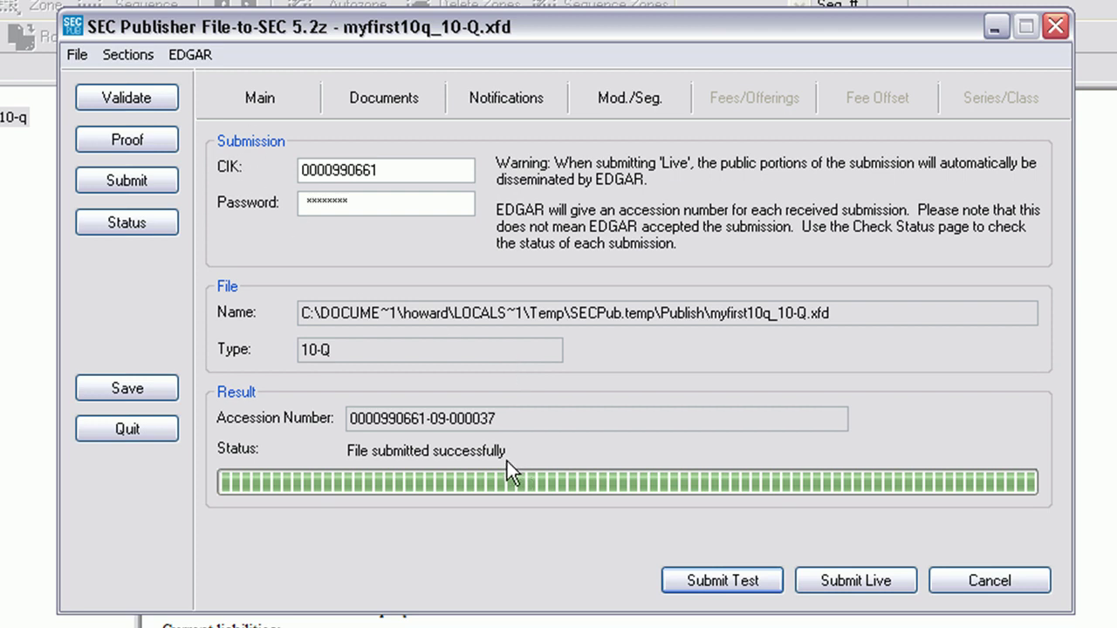
{"action": "left_click", "coordinate": [175, 231]}
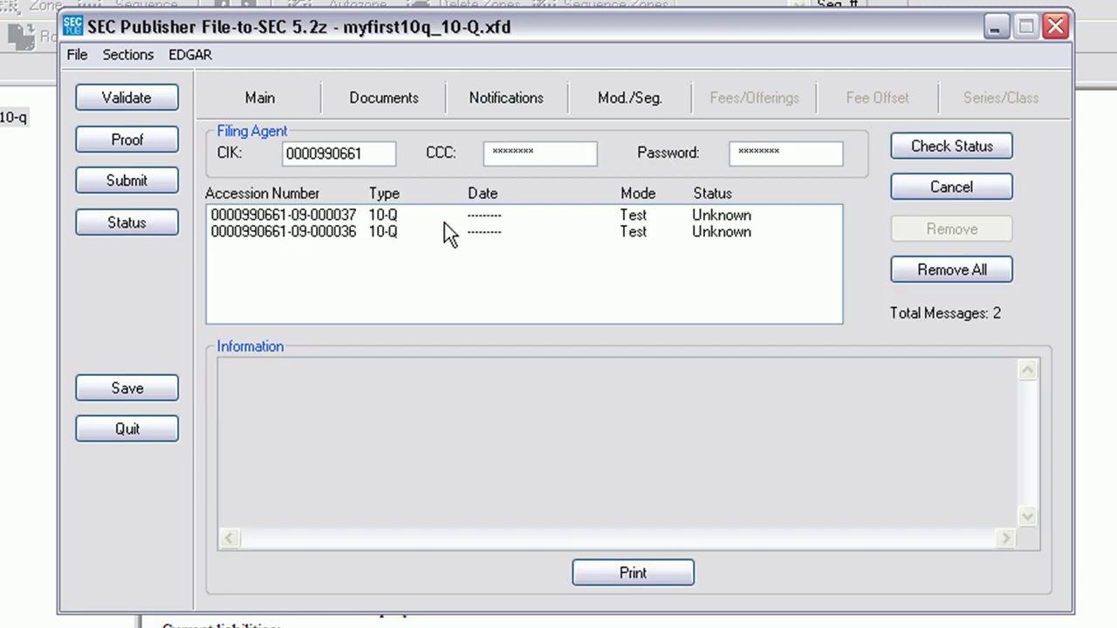
{"action": "left_click", "coordinate": [352, 214]}
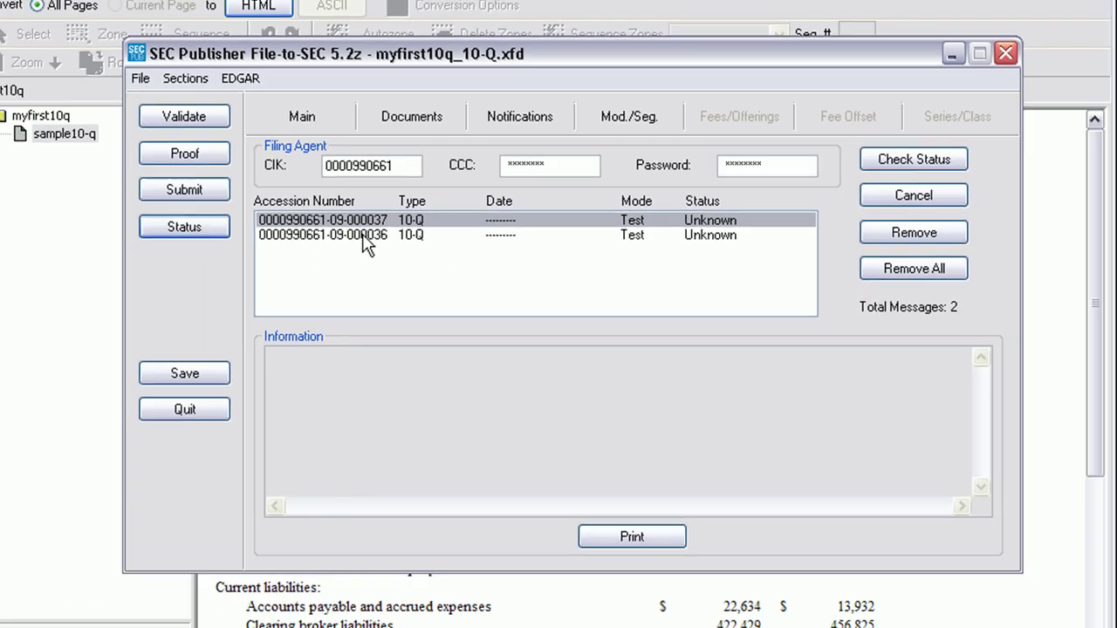